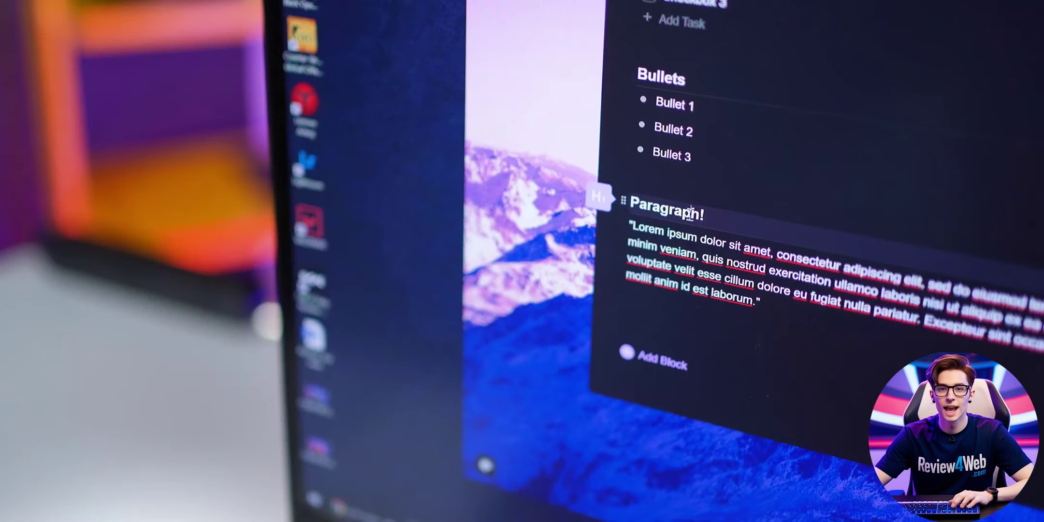
Step: Apply a blue colored underline to the word "Paragraph" in the heading above the lorem ipsum text
double_click(691, 211)
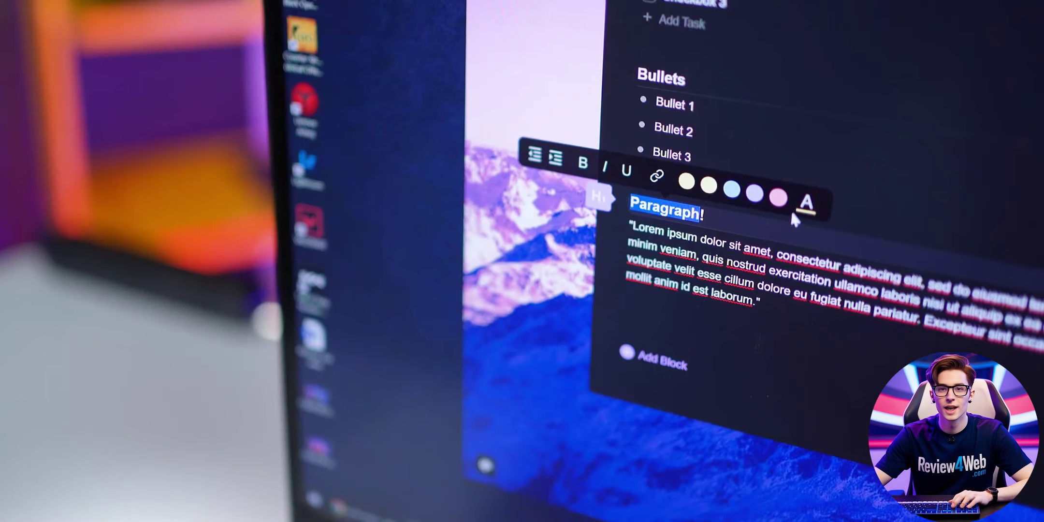
left_click(804, 205)
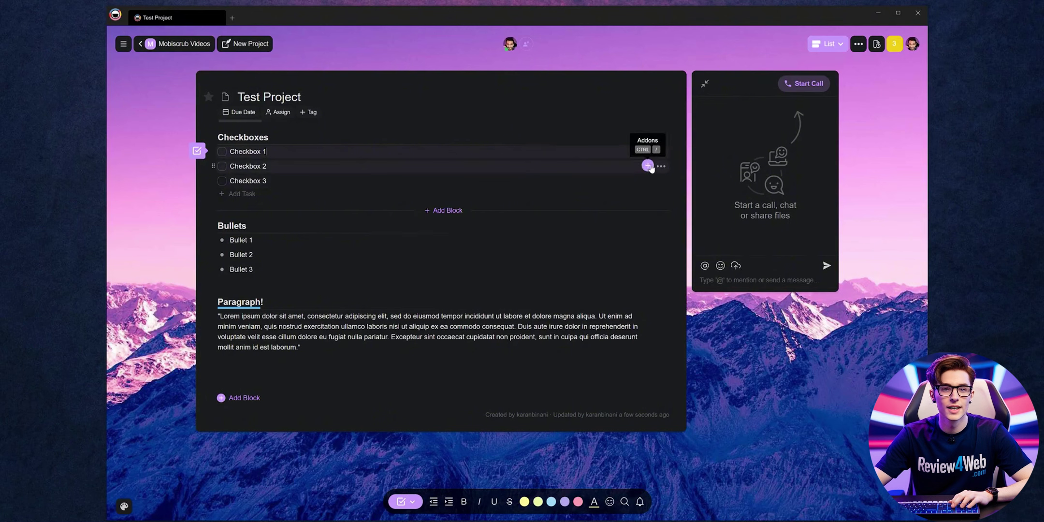
Step: Give the Checkbox 2 task a due date of August 17, 2021 with an end time of 6:00 PM
left_click(647, 166)
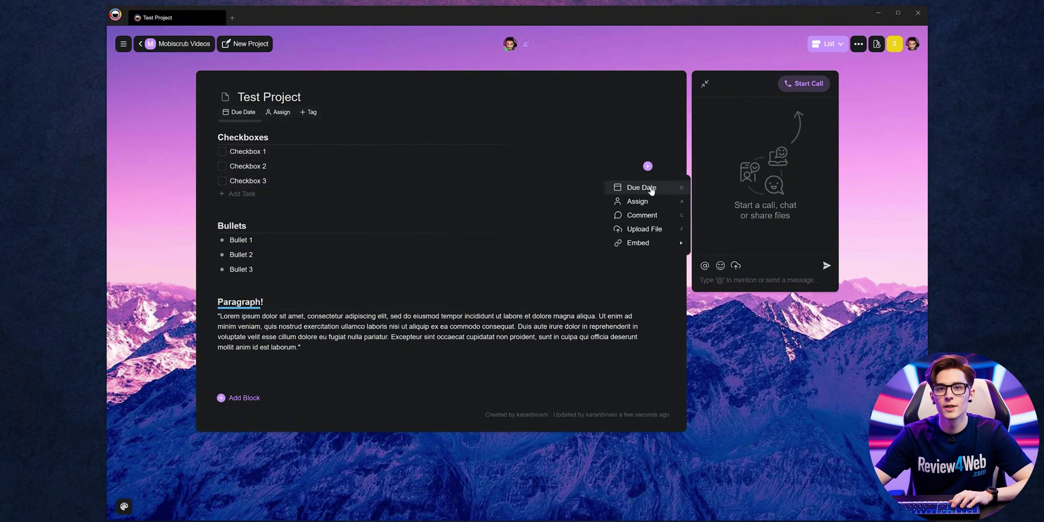
left_click(651, 189)
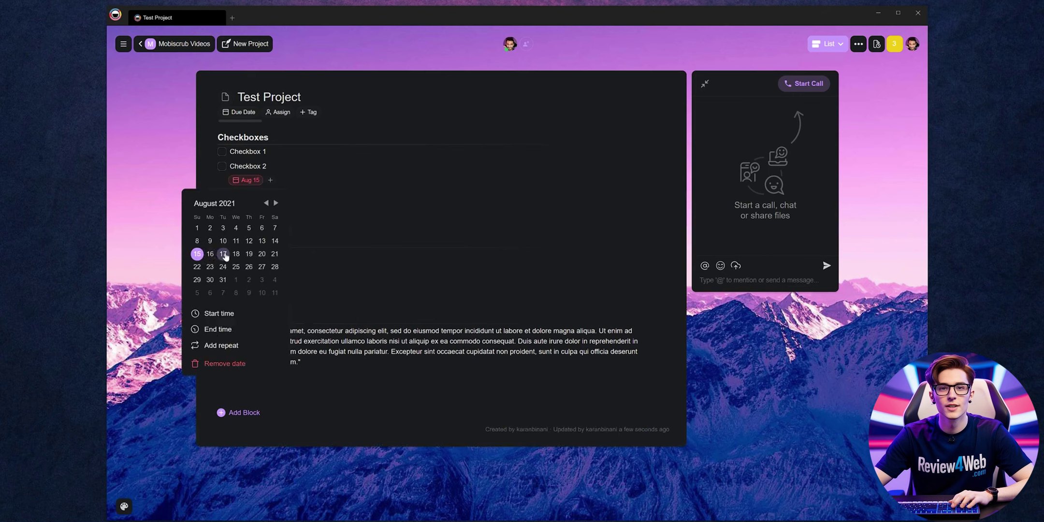
left_click(223, 254)
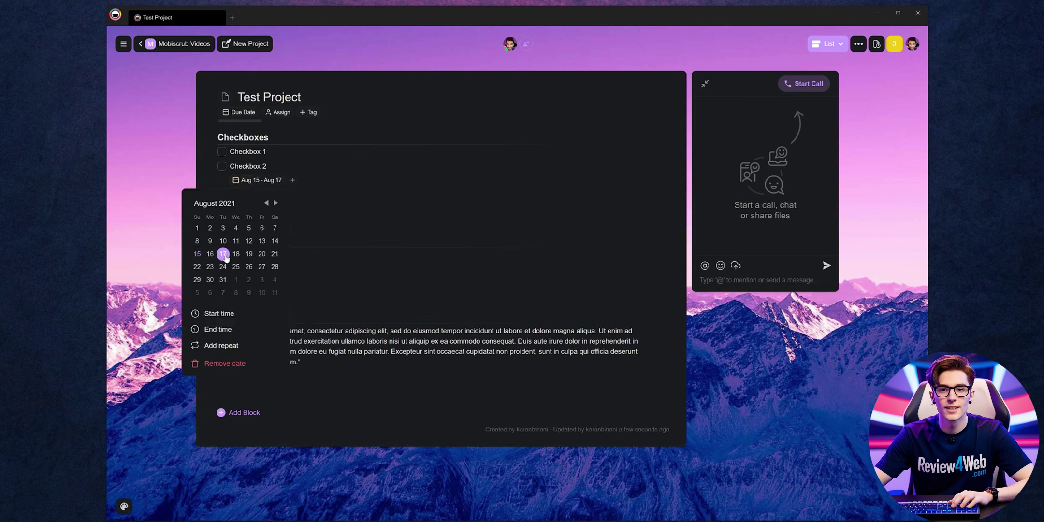
left_click(220, 330)
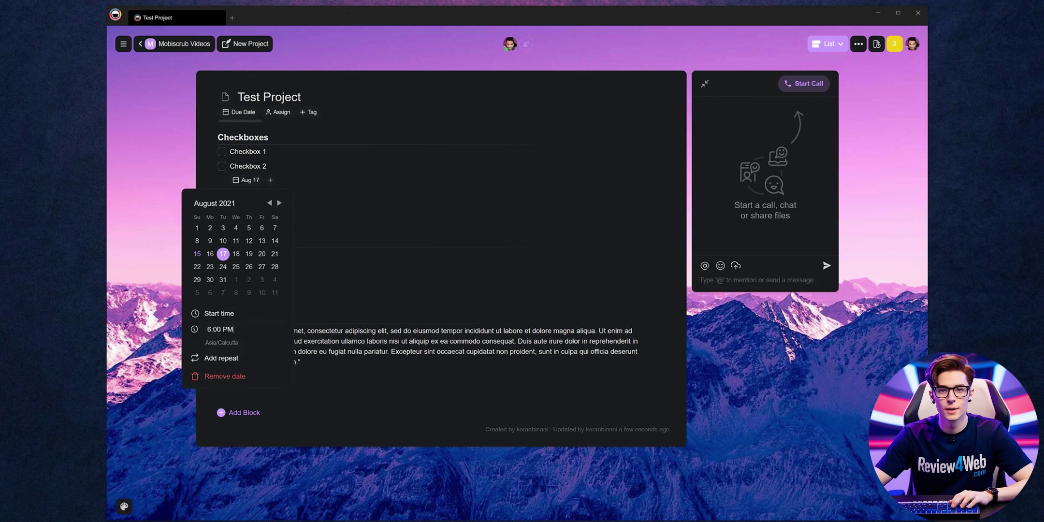
left_click(311, 294)
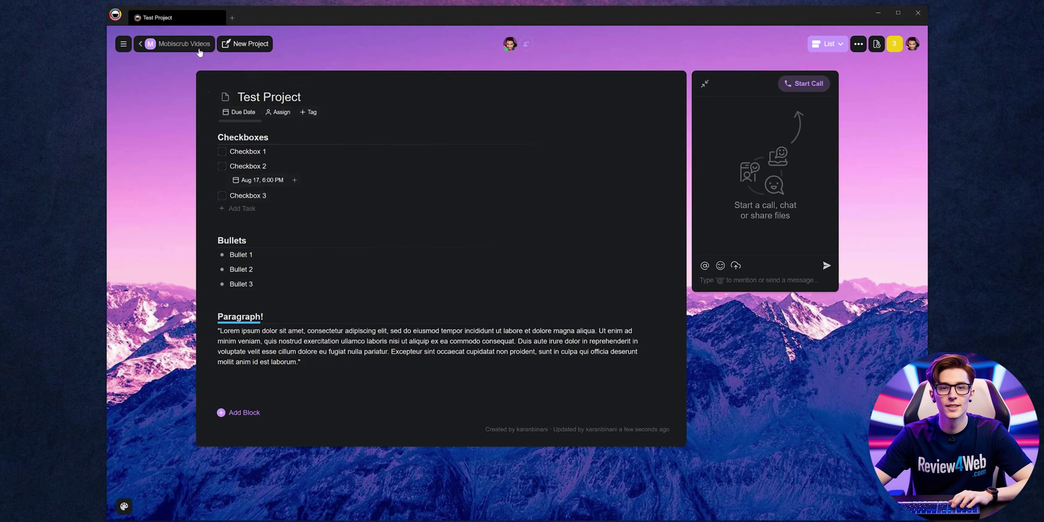
Step: Return to the Mobiscrub Videos workspace and show its task overview
left_click(183, 44)
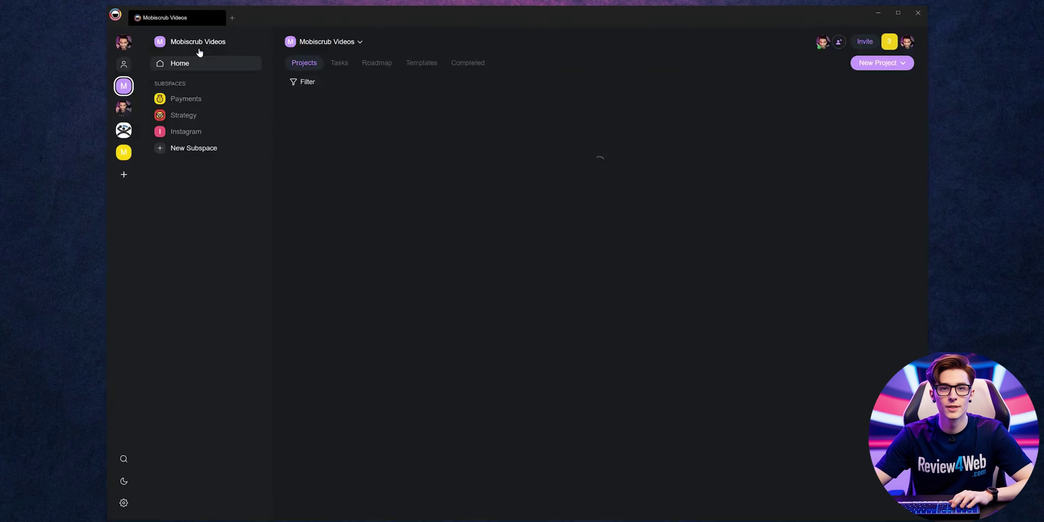
left_click(346, 67)
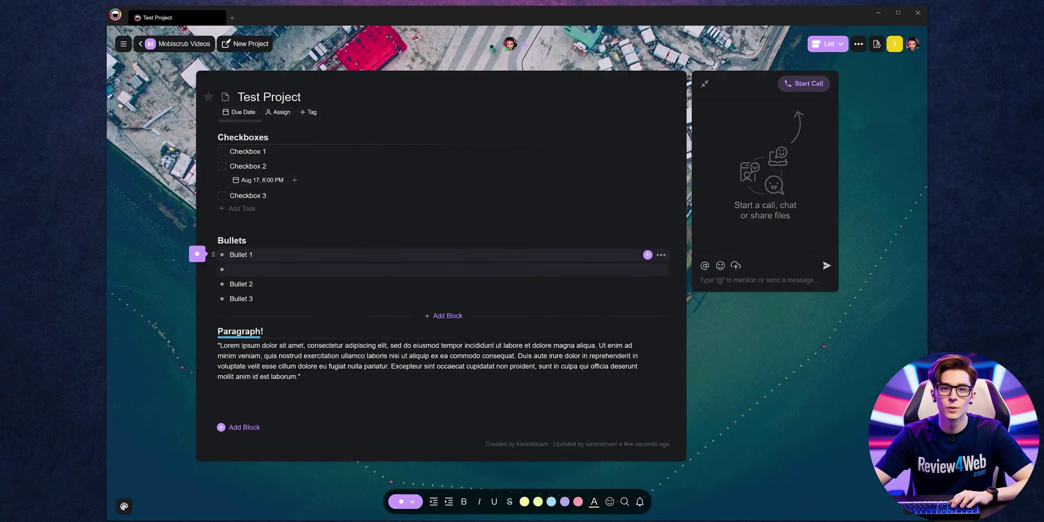
Step: Nest "Sub bullet" under Bullet 1, "sub sub bullet" beneath it, and three "sub sub sub bullet" items at the deepest level
key("Tab")
type("Sub bullet")
key("Return")
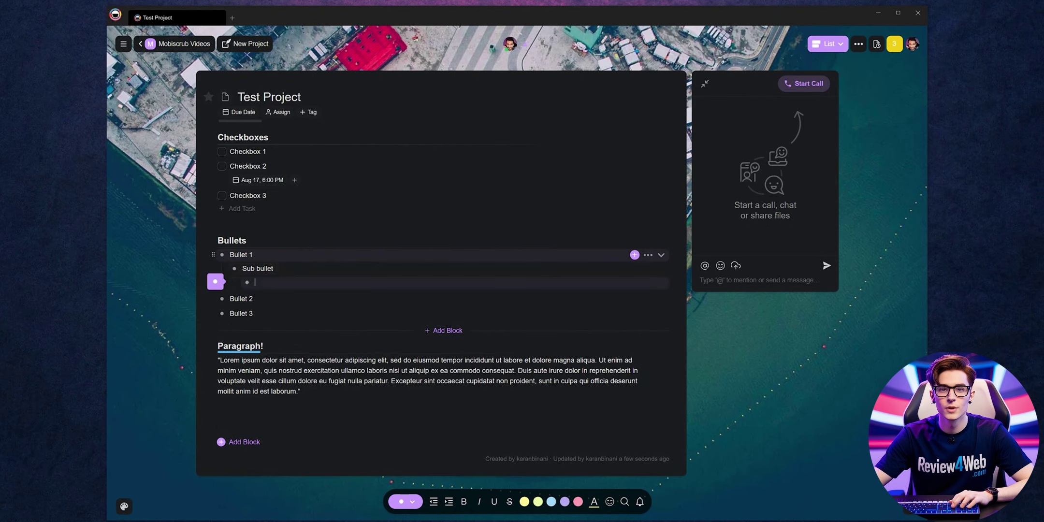
type("sub sub bullet")
key("Return")
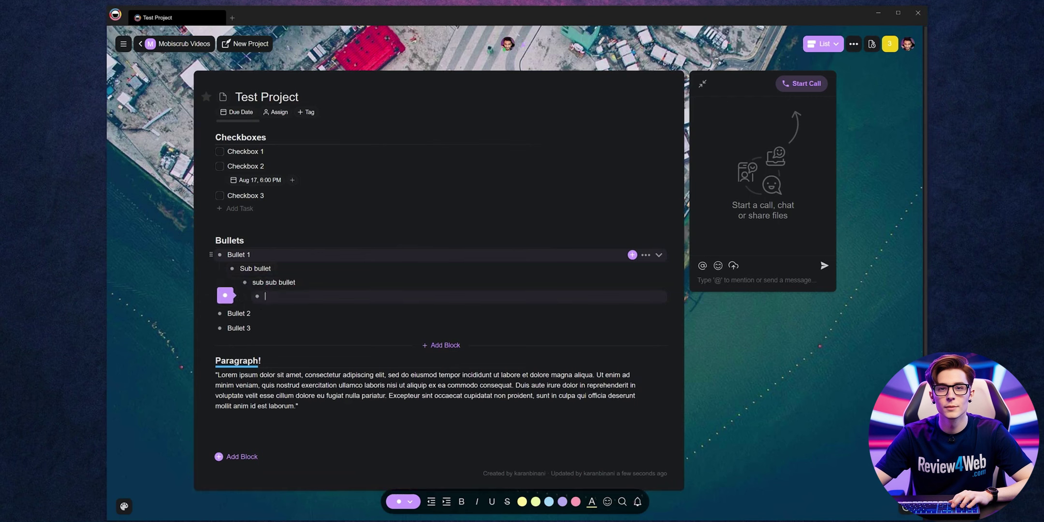
type("sub sub sub bulle")
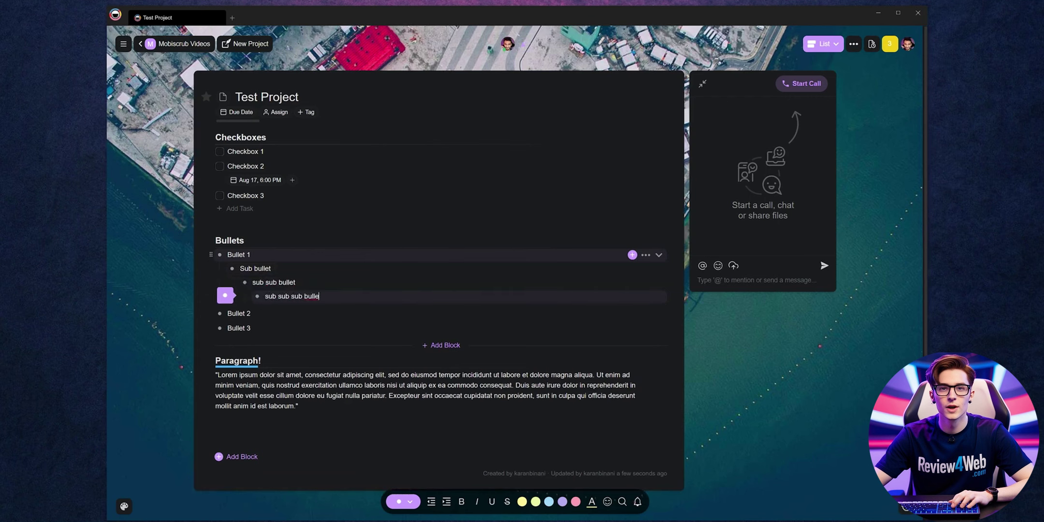
type("t")
key("Return")
type("sub sub sub bullet")
key("Return")
type("sub sub sub")
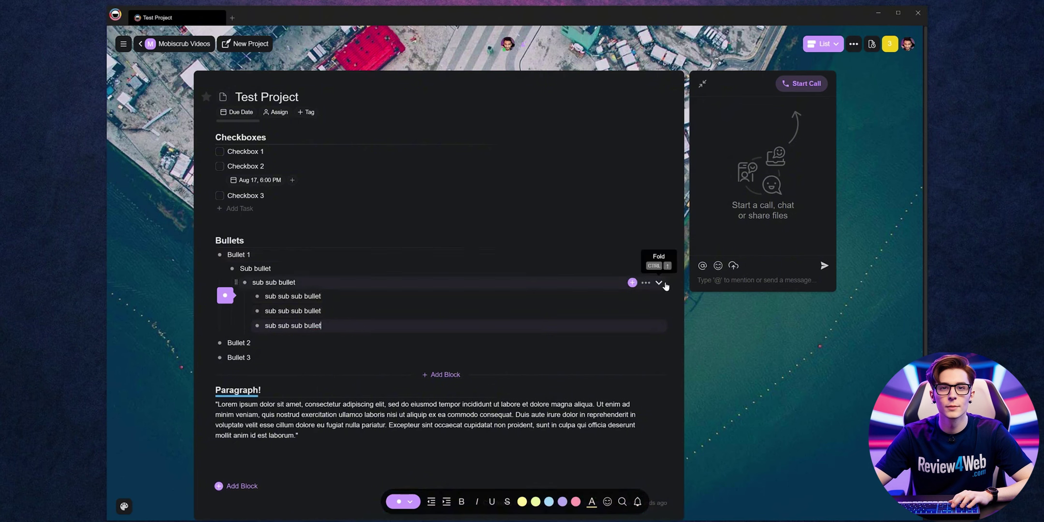
Step: Fold the nested levels under Bullet 1 from the innermost outward, and unfold all of them again
left_click(659, 283)
left_click(660, 269)
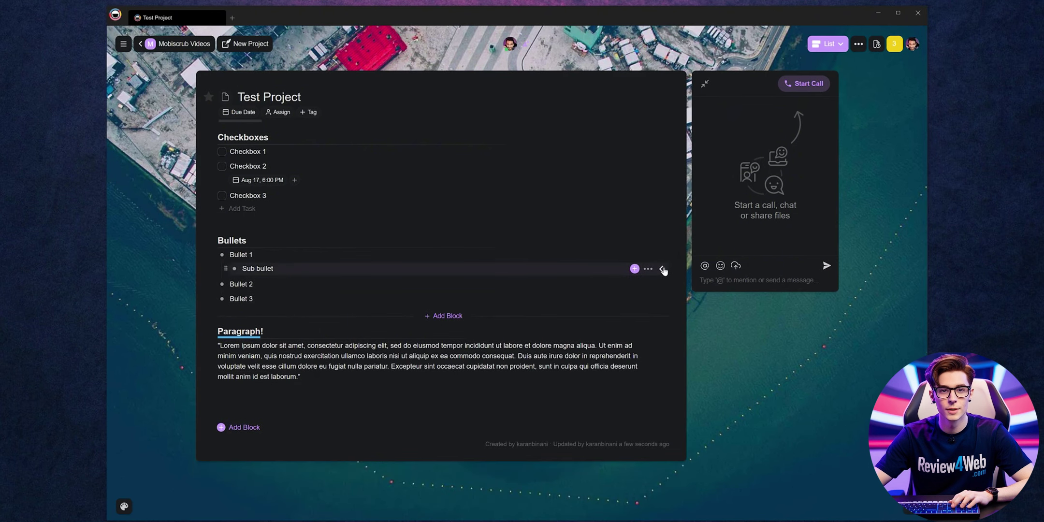
left_click(662, 256)
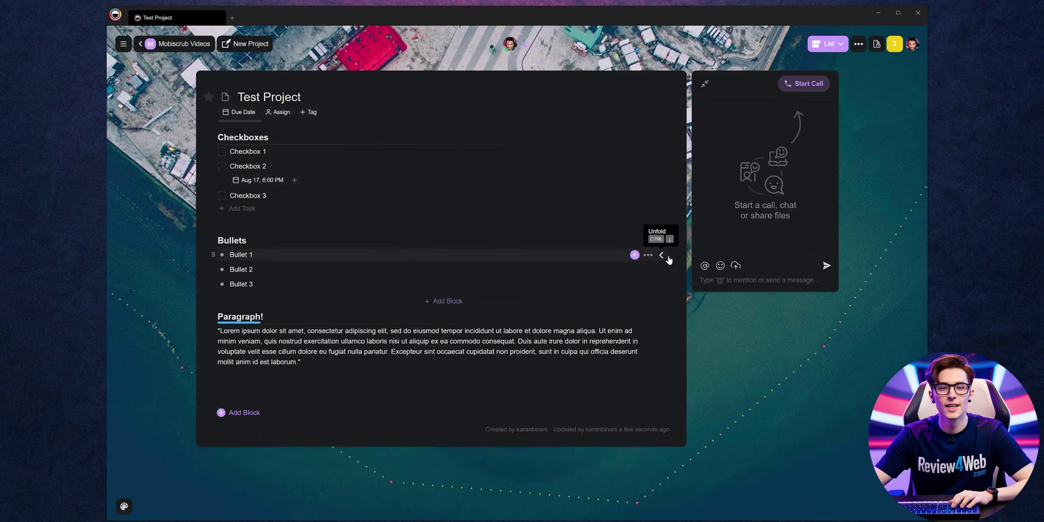
left_click(663, 257)
left_click(662, 268)
left_click(663, 284)
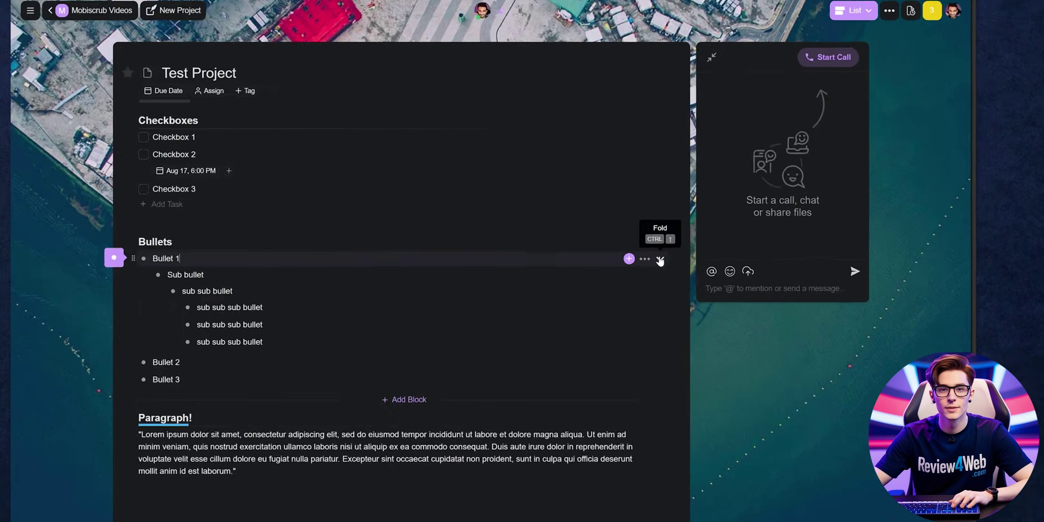
left_click(632, 254)
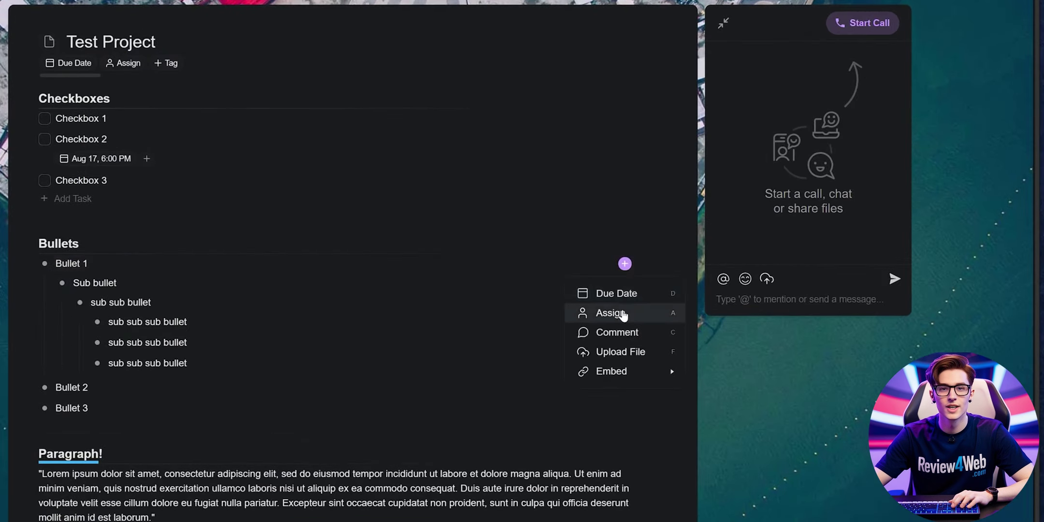
left_click(620, 352)
left_click(208, 157)
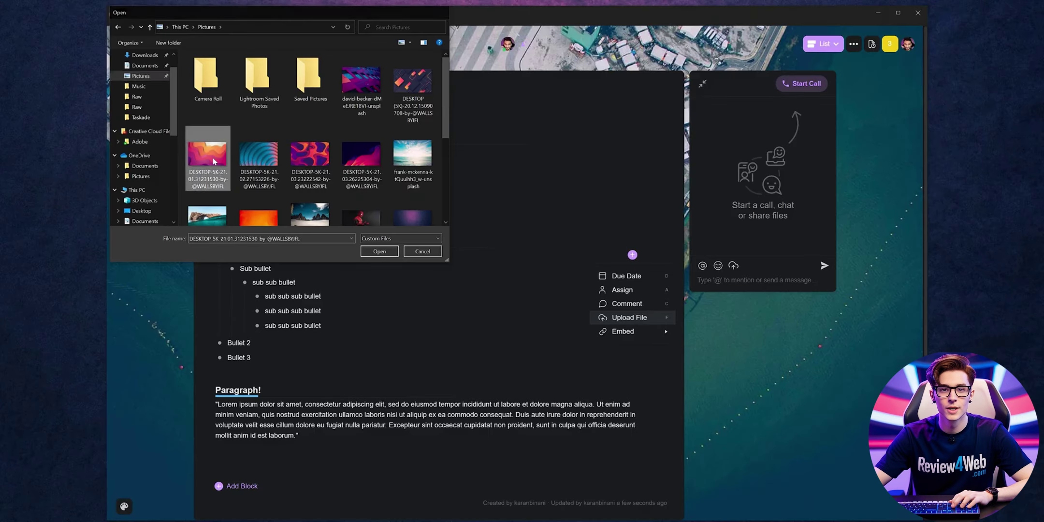
left_click(373, 249)
Step: Embed the YouTube video from the copied link in Bullet 1
left_click(632, 254)
mouse_move(628, 331)
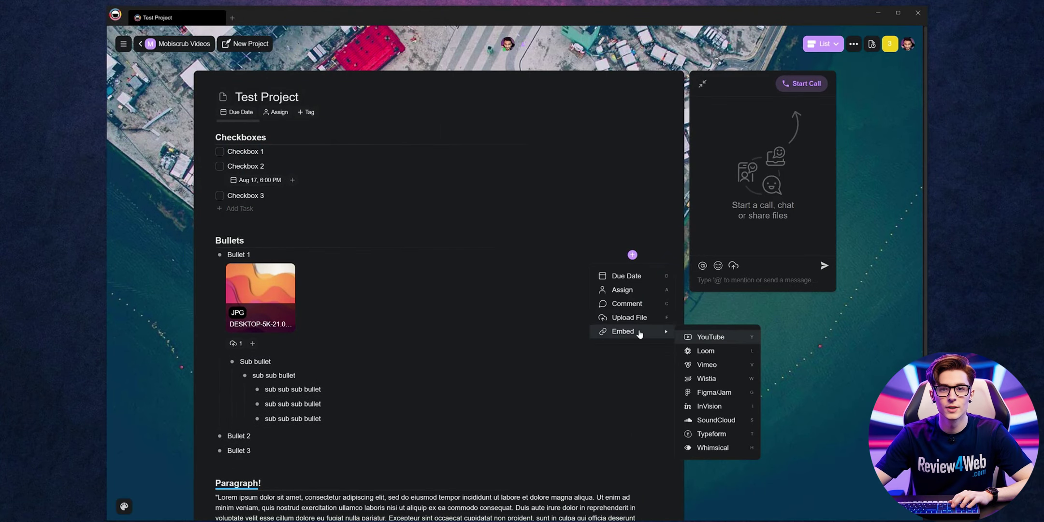
left_click(707, 337)
key("ctrl+v")
left_click(521, 322)
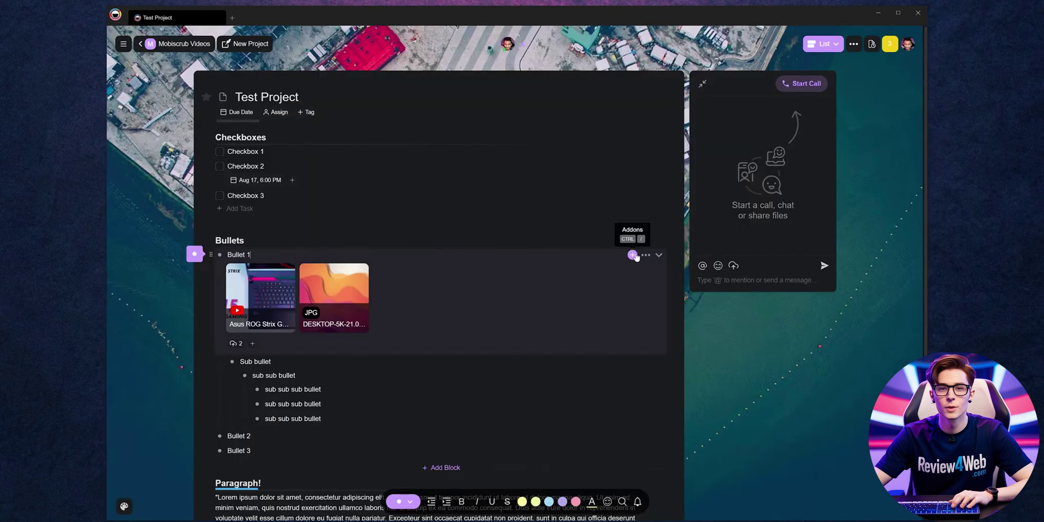
left_click(632, 254)
mouse_move(623, 331)
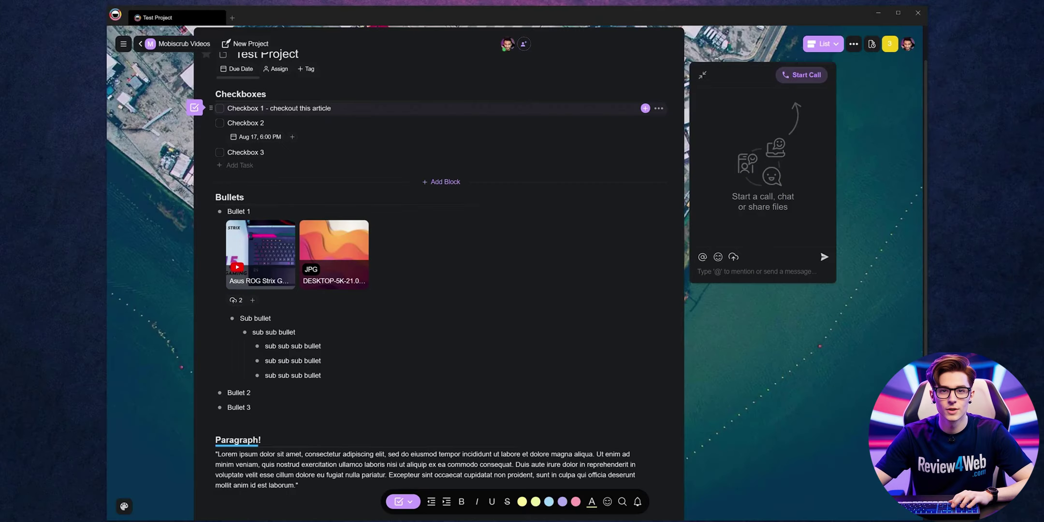
double_click(319, 108)
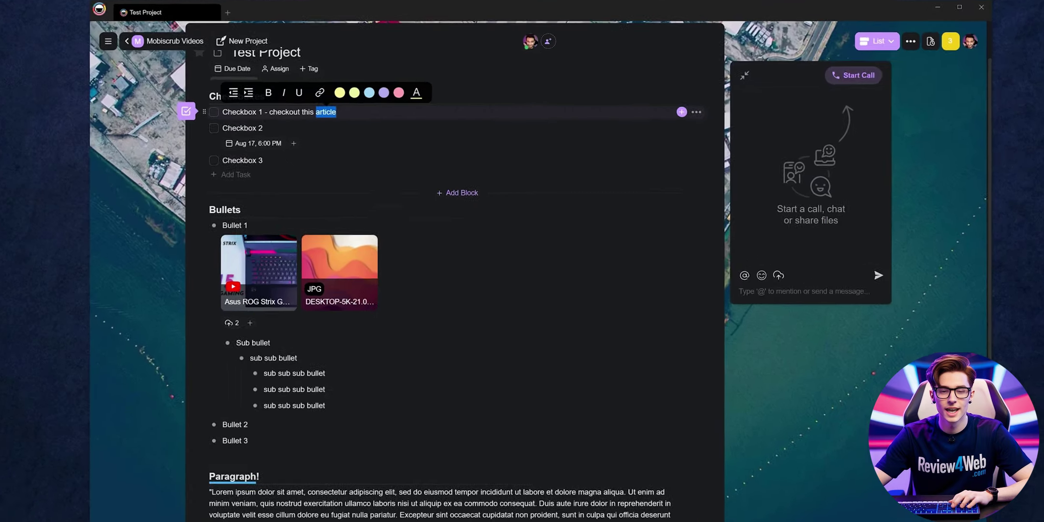
left_click(317, 91)
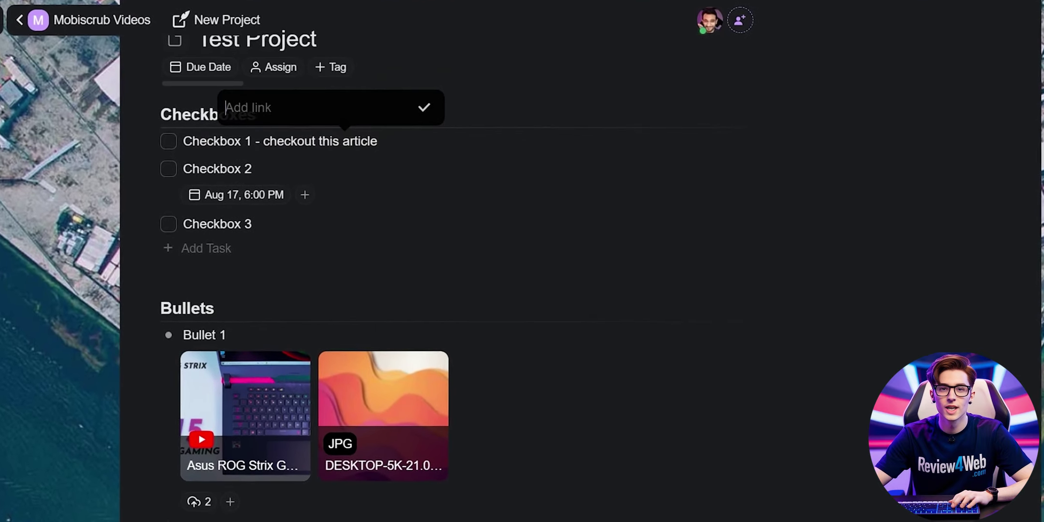
type("https://blog.prototypr.io/ui-design-tactics-part-2-dbe50928534a")
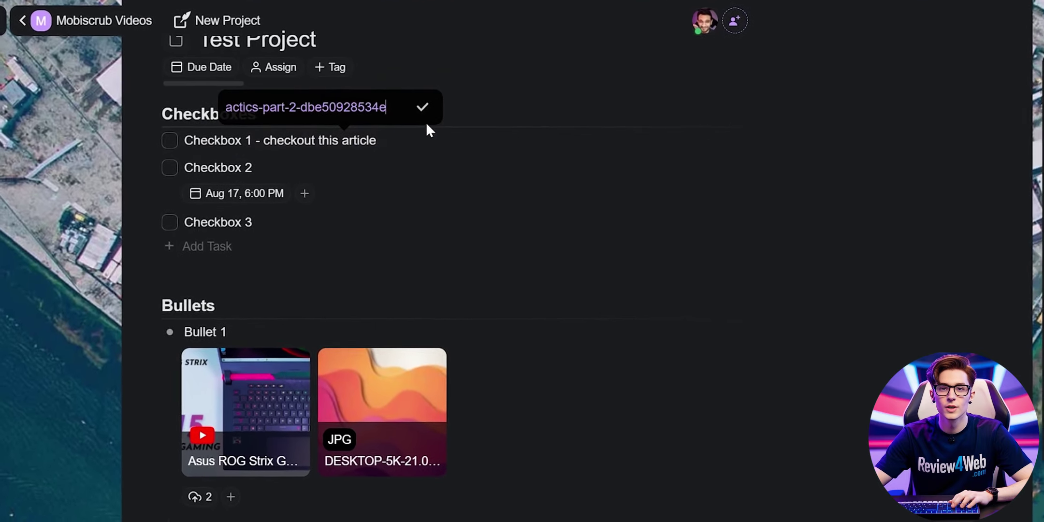
left_click(424, 107)
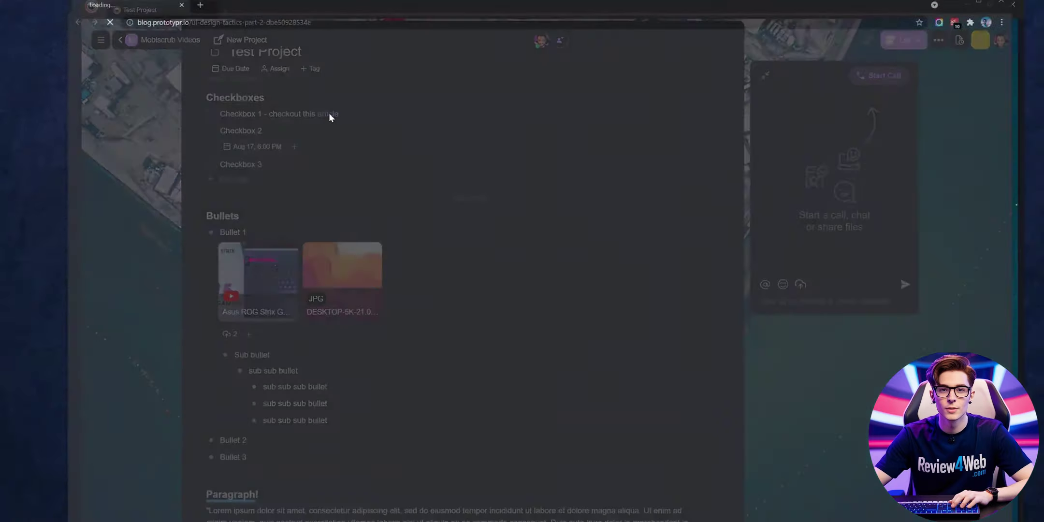
Step: Follow the link on the word "article" to the browser and look through the linked page
left_click(356, 136)
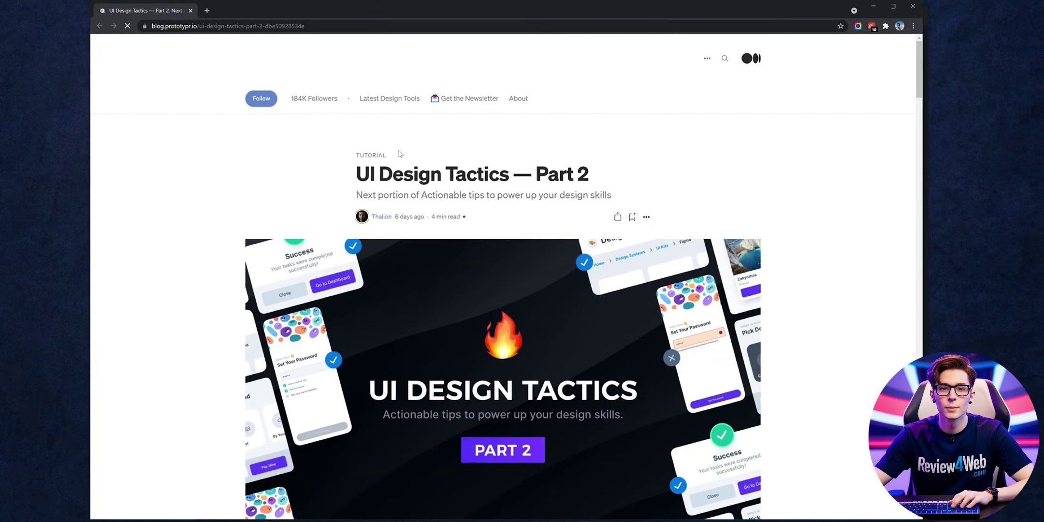
scroll(465, 236, "down", 10)
scroll(512, 262, "down", 5)
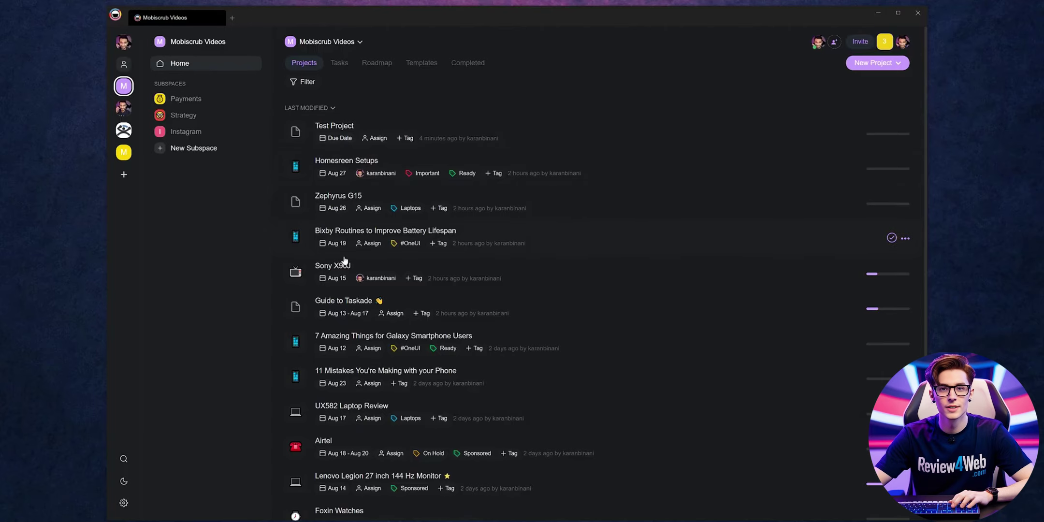
Step: Change the due date of the project "11 Mistakes You're Making with your Phone" to the range August 16 to August 23, 2021
left_click(333, 383)
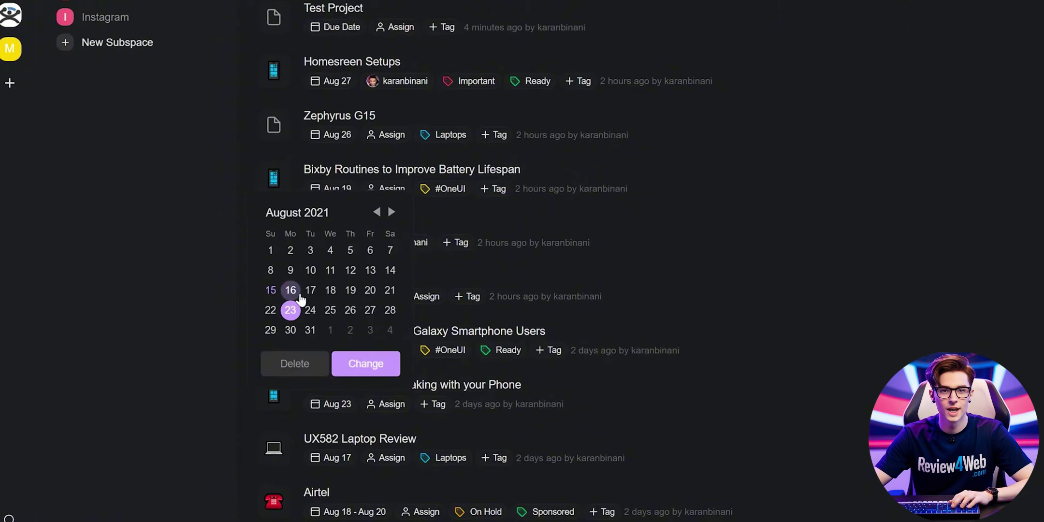
left_click(292, 291)
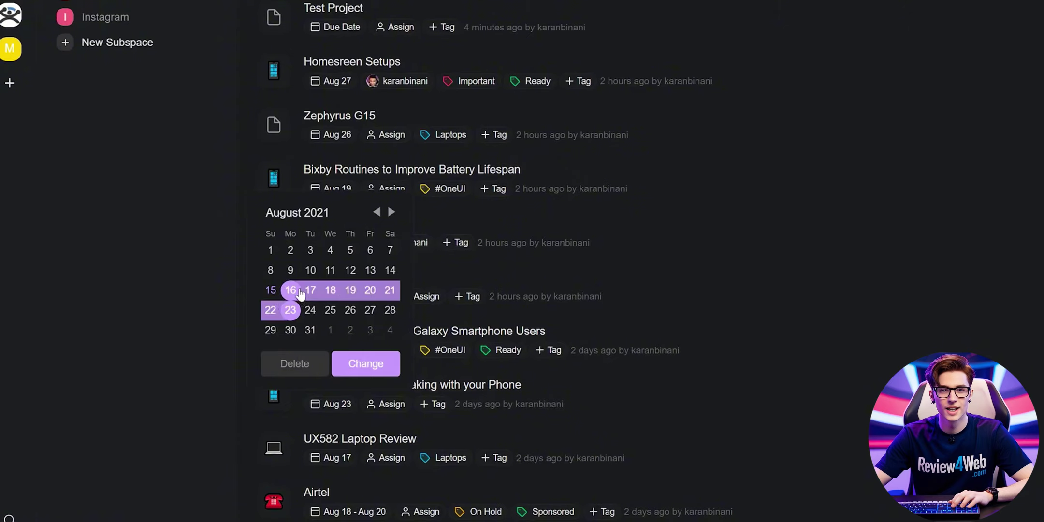
left_click(363, 364)
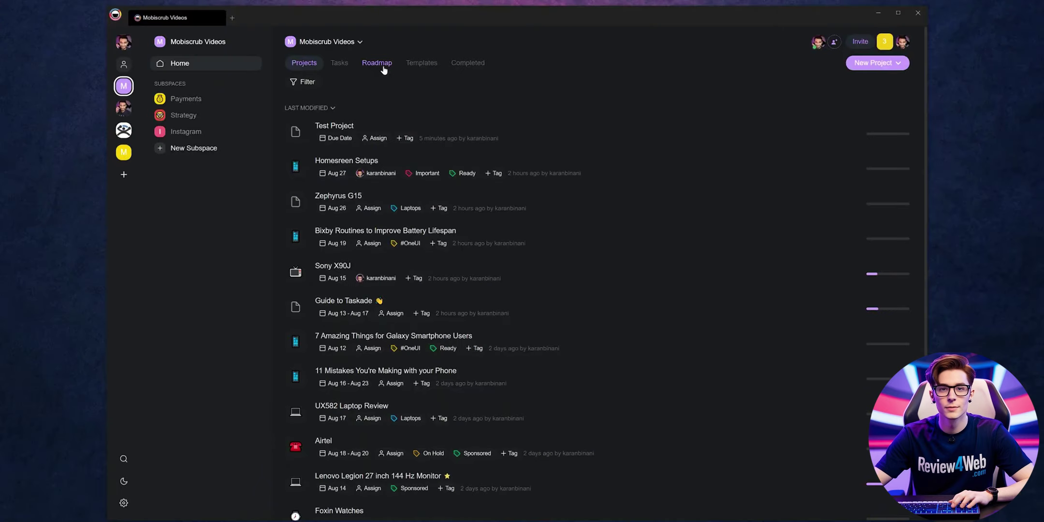
Step: Show the workspace's projects as a roadmap and look at the later dates on the timeline
left_click(383, 69)
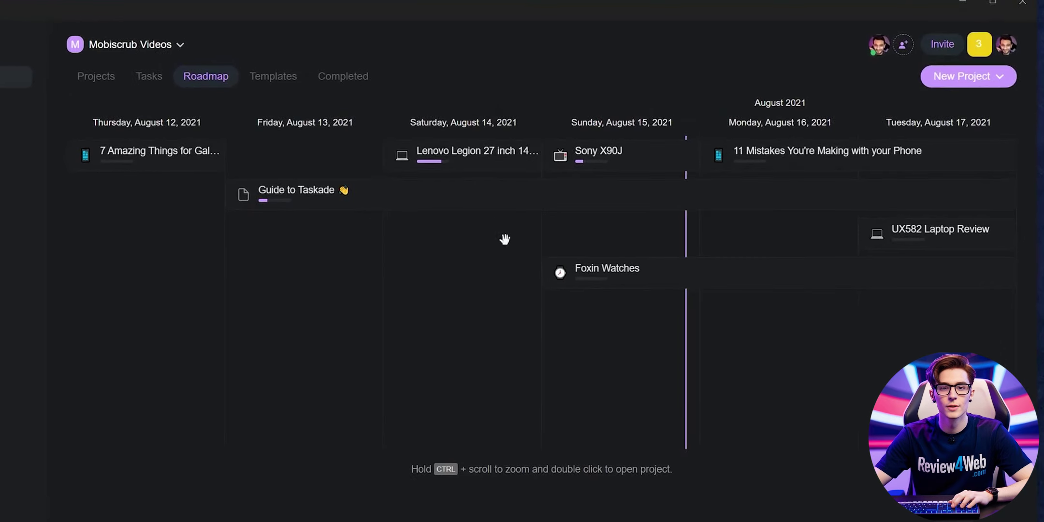
left_click_drag(792, 338, 517, 354)
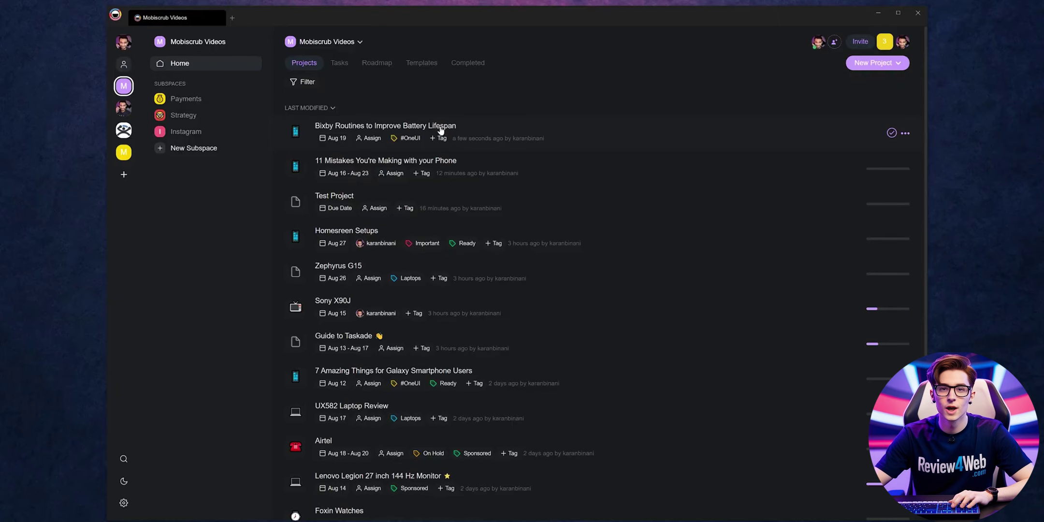
Step: Open the project "Bixby Routines to Improve Battery Lifespan" and unfold its Script section
scroll(442, 186, "down", 1)
scroll(420, 193, "up", 1)
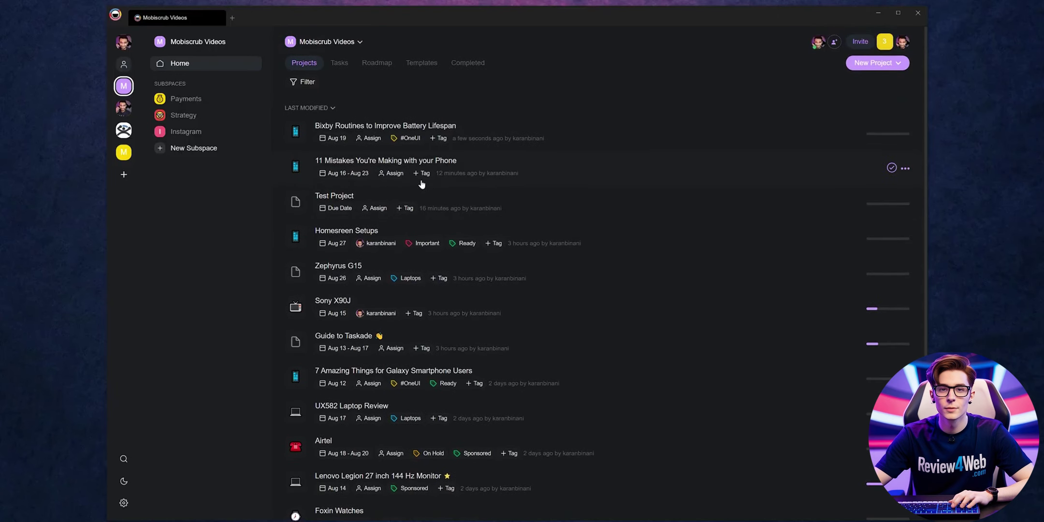
left_click(431, 128)
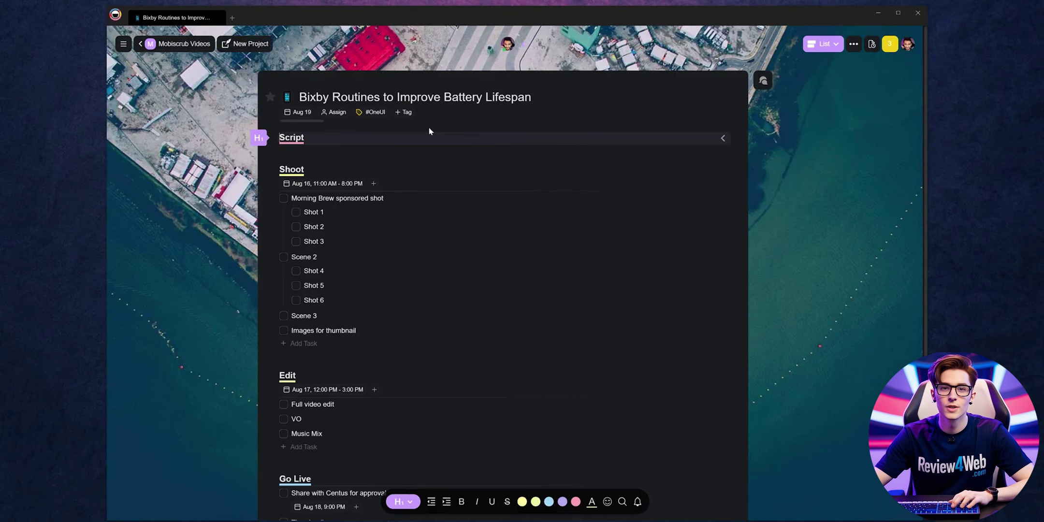
left_click(724, 138)
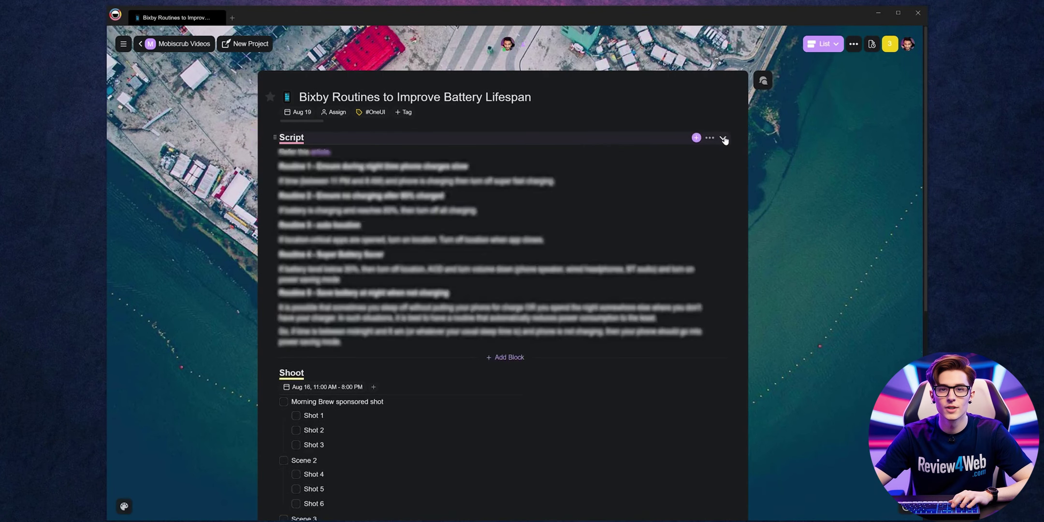
Step: Fold the Script section and look through the project's Shoot, Edit and Go Live sections
left_click(723, 139)
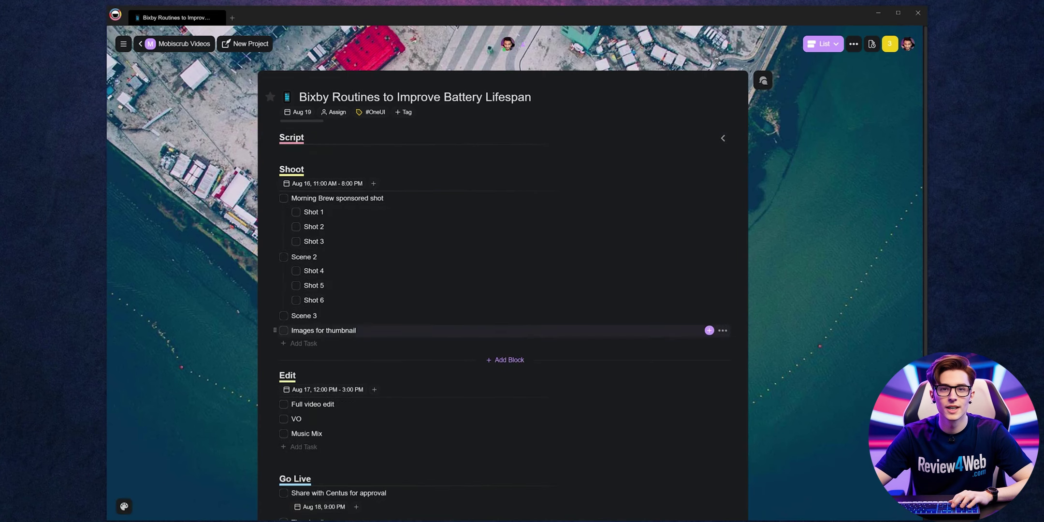
scroll(503, 334, "down", 2)
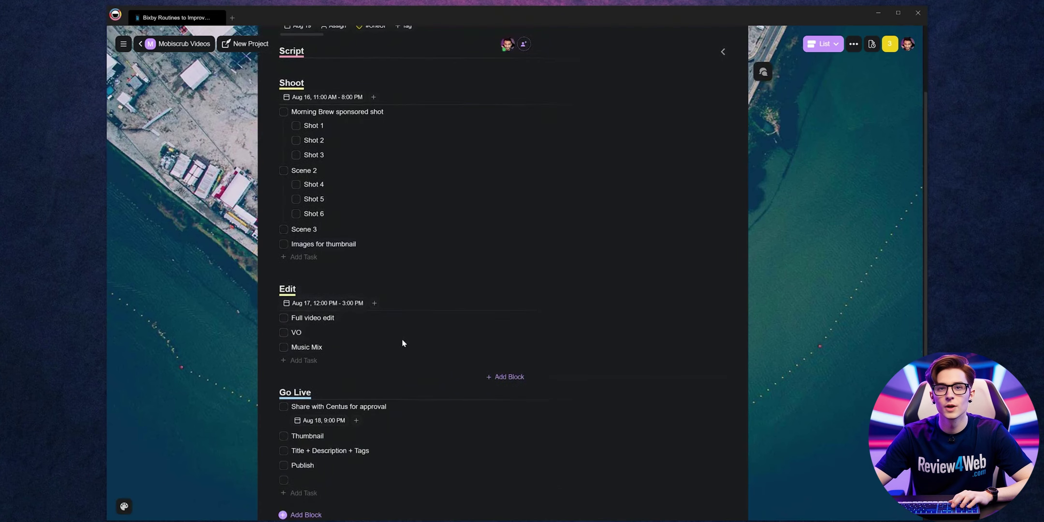
scroll(403, 343, "down", 2)
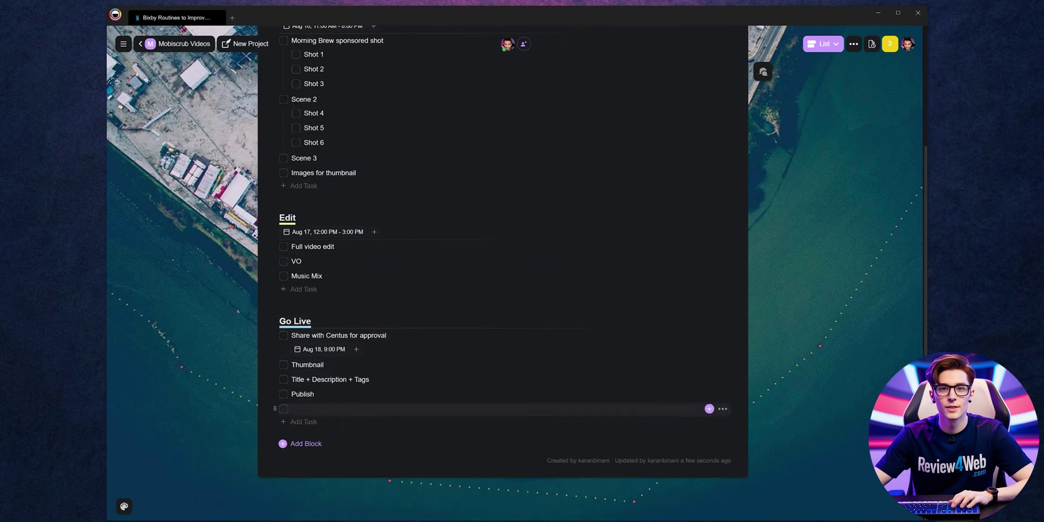
scroll(425, 312, "up", 3)
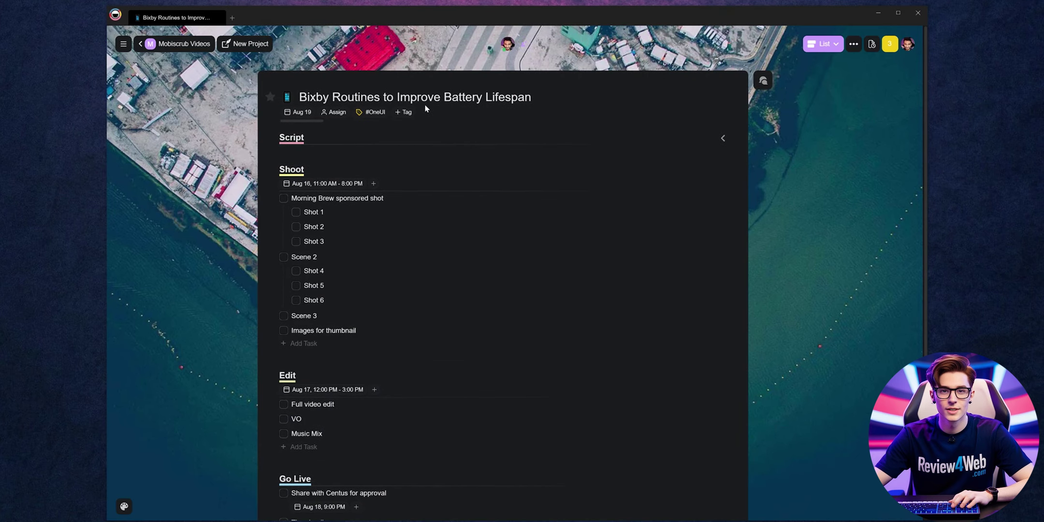
Step: Open the workspace template "Video Shoot to Go Live", look through its sections and return to the workspace
left_click(180, 44)
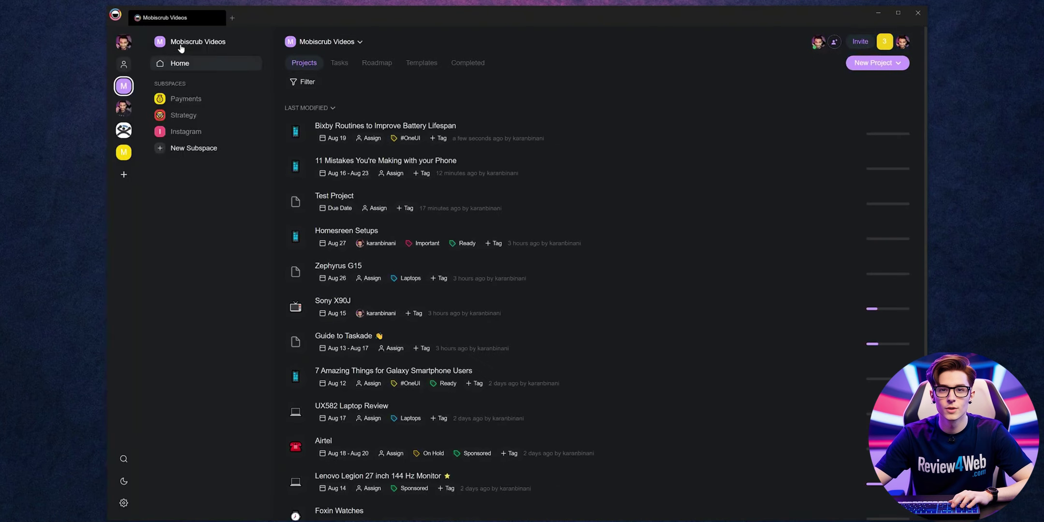
left_click(427, 71)
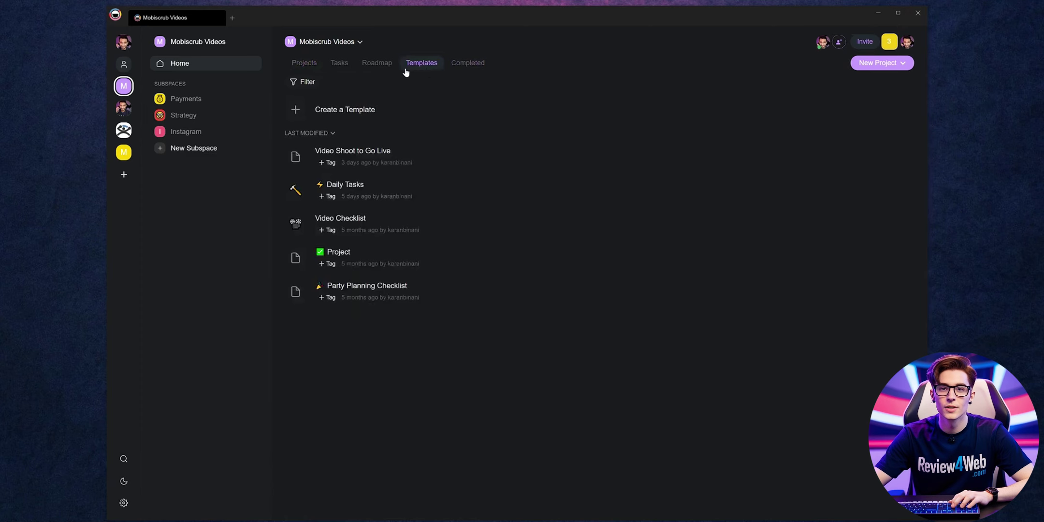
left_click(402, 154)
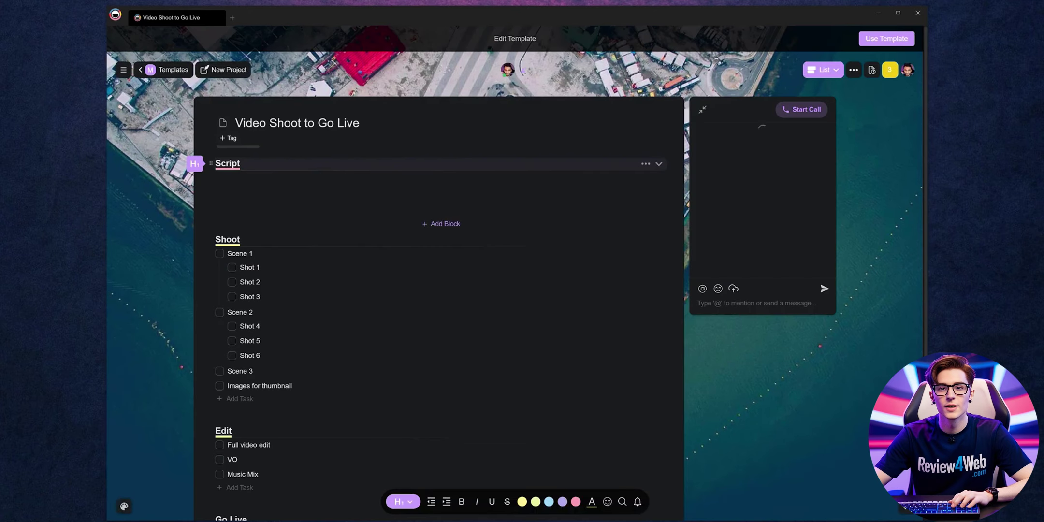
scroll(435, 290, "down", 3)
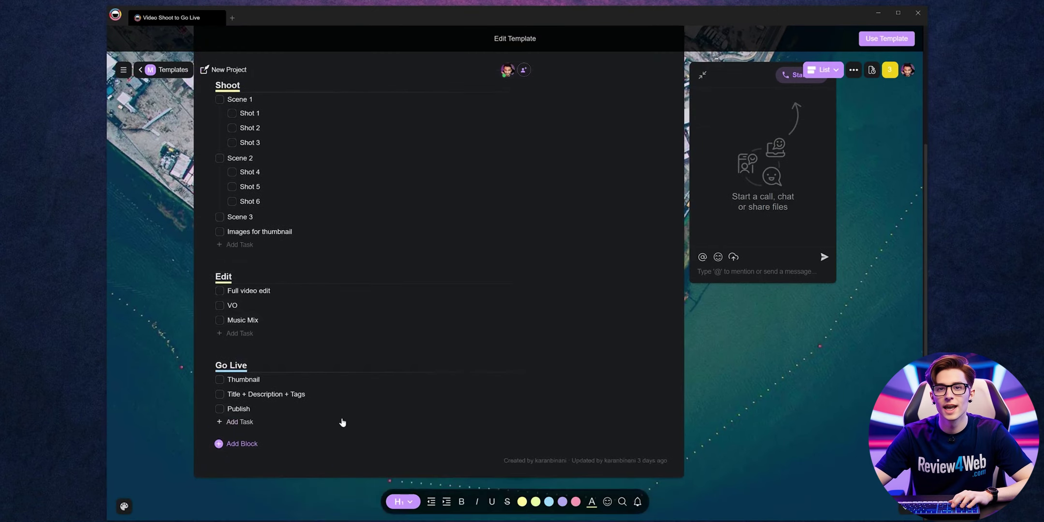
scroll(342, 423, "up", 3)
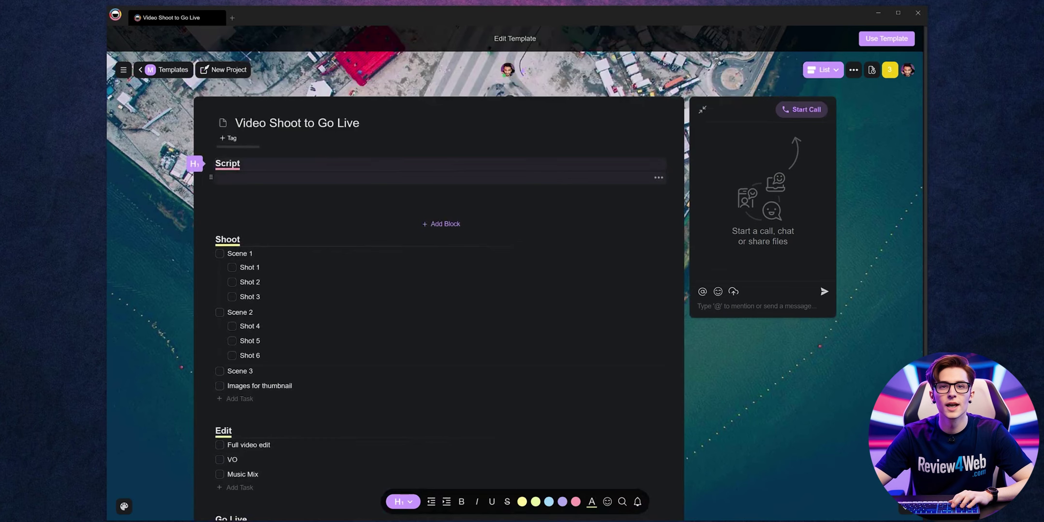
left_click(169, 70)
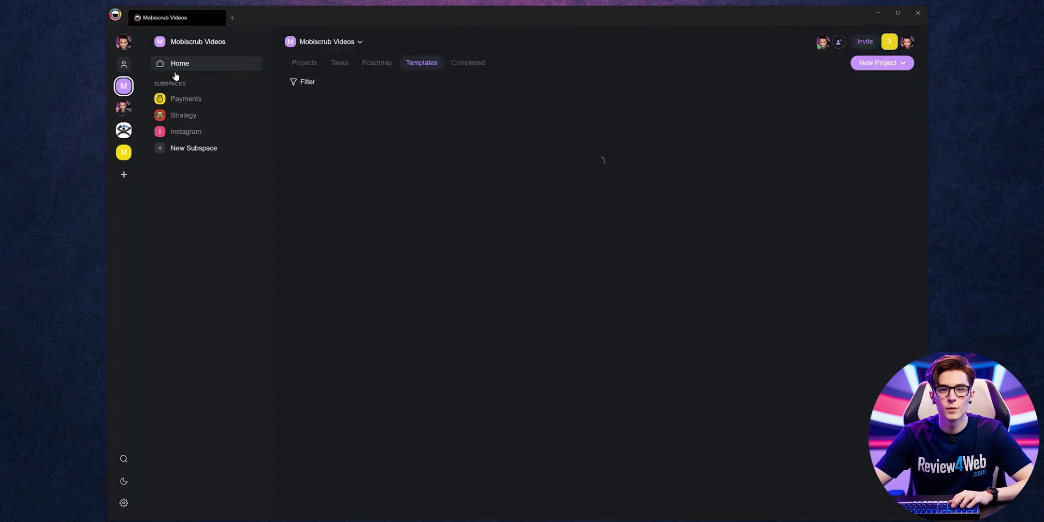
Step: Create a new project from the "Video Shoot to Go Live" template and title it "Title of my next video!"
left_click(299, 65)
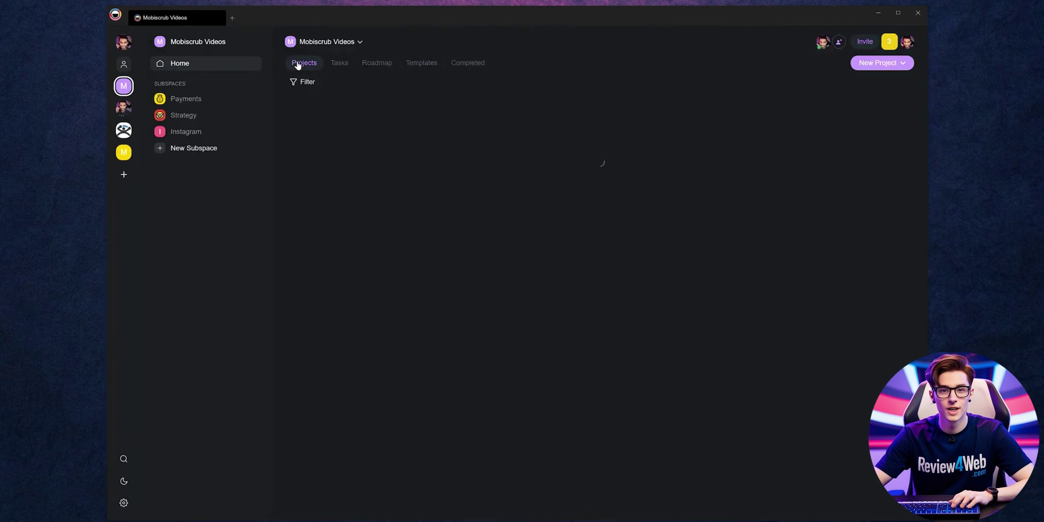
left_click(895, 66)
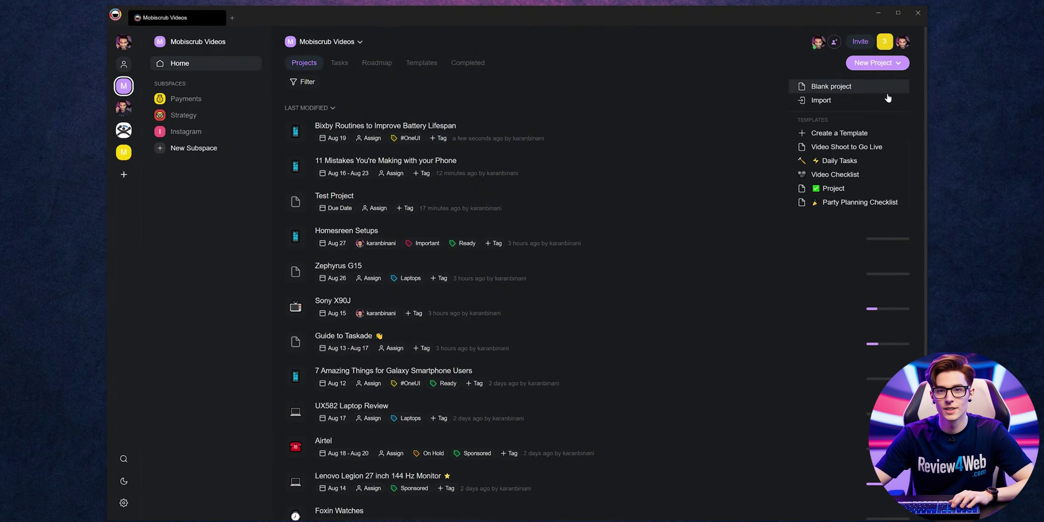
left_click(863, 151)
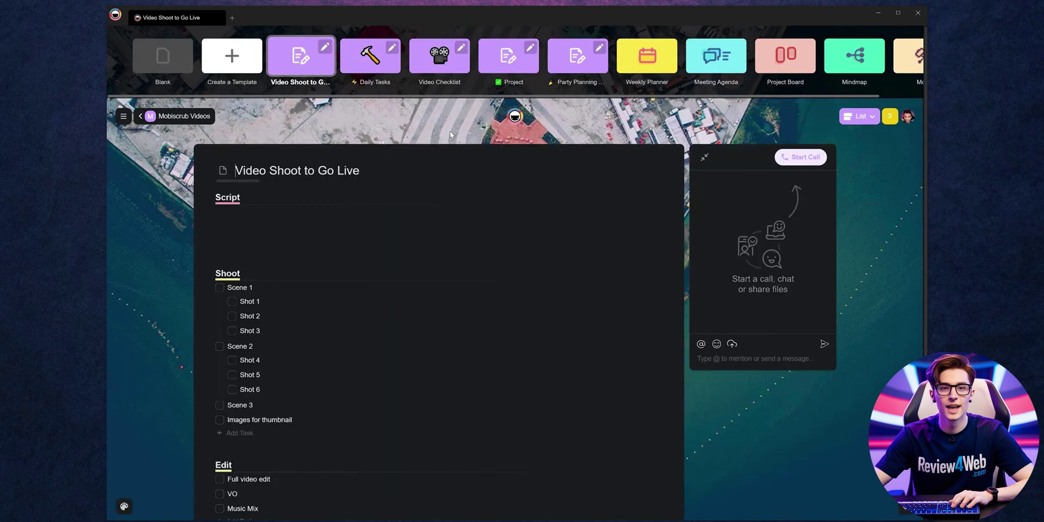
key("ctrl+a")
type("Titl")
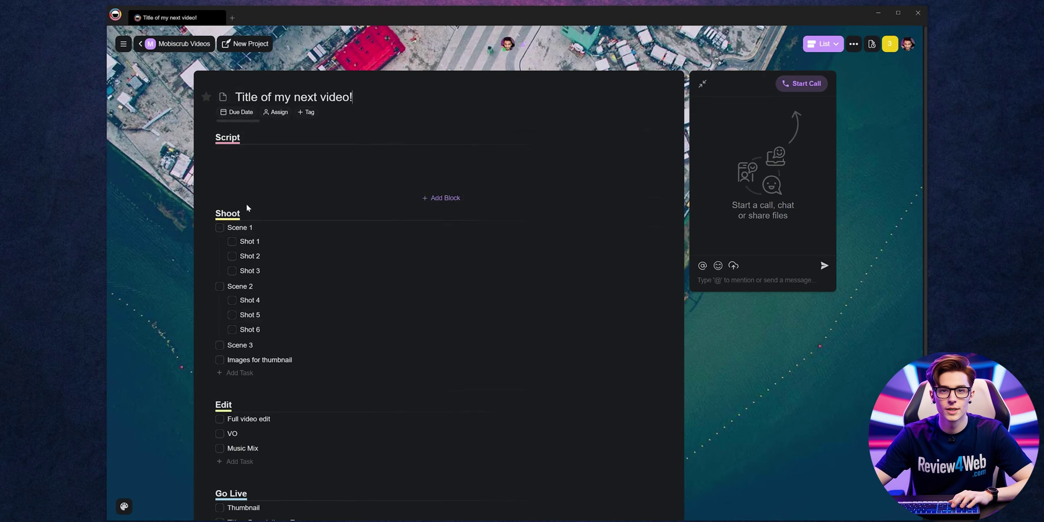
Step: Mark Shots 1 to 6, Scene 3 and "Images for thumbnail" as completed in the Shoot section, and return to the workspace's project list
left_click(233, 243)
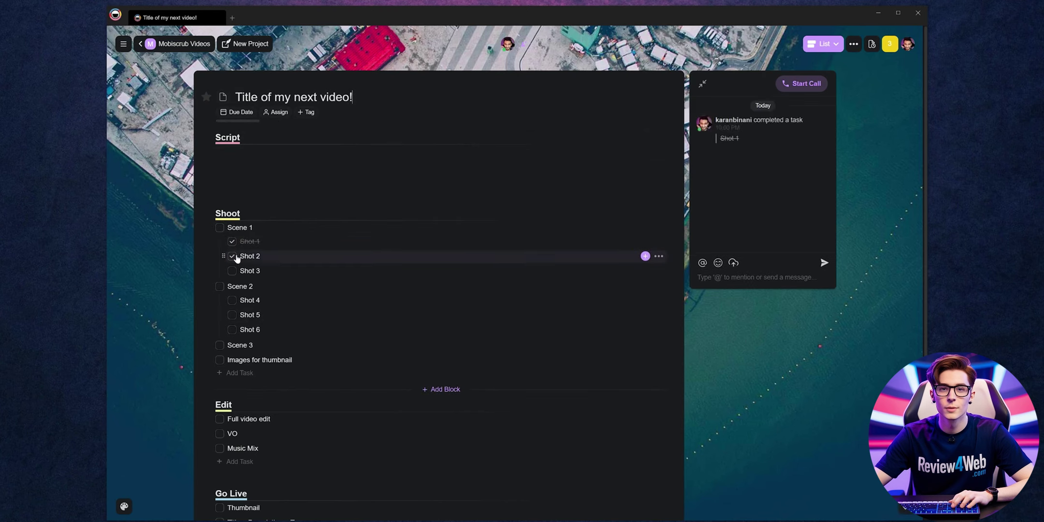
left_click(233, 256)
left_click(233, 271)
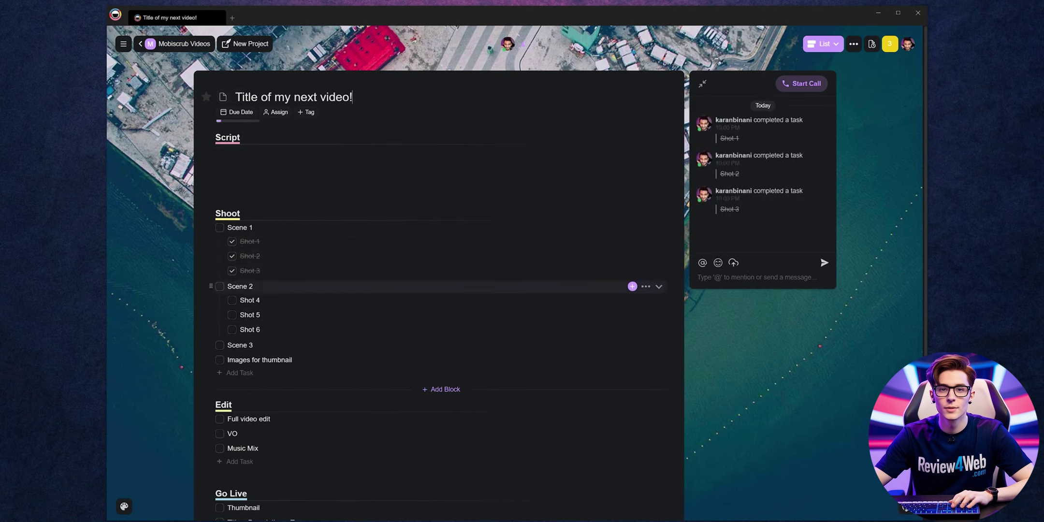
left_click(233, 302)
left_click(233, 316)
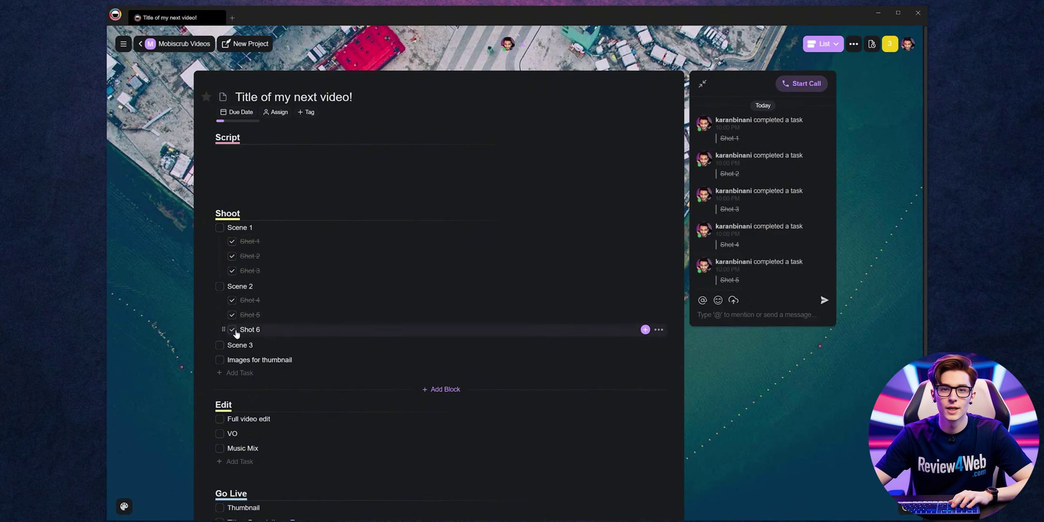
left_click(233, 330)
left_click(220, 345)
left_click(220, 360)
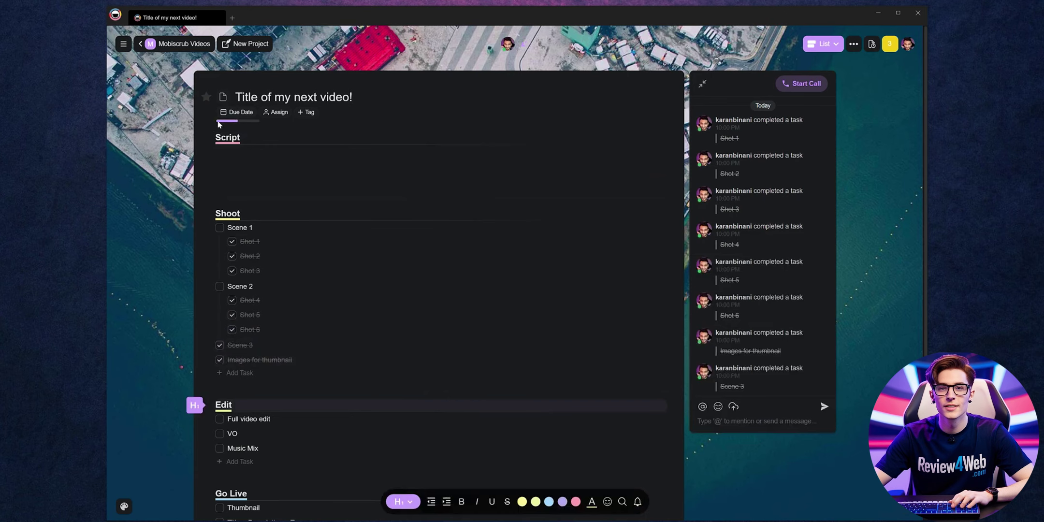
left_click(189, 46)
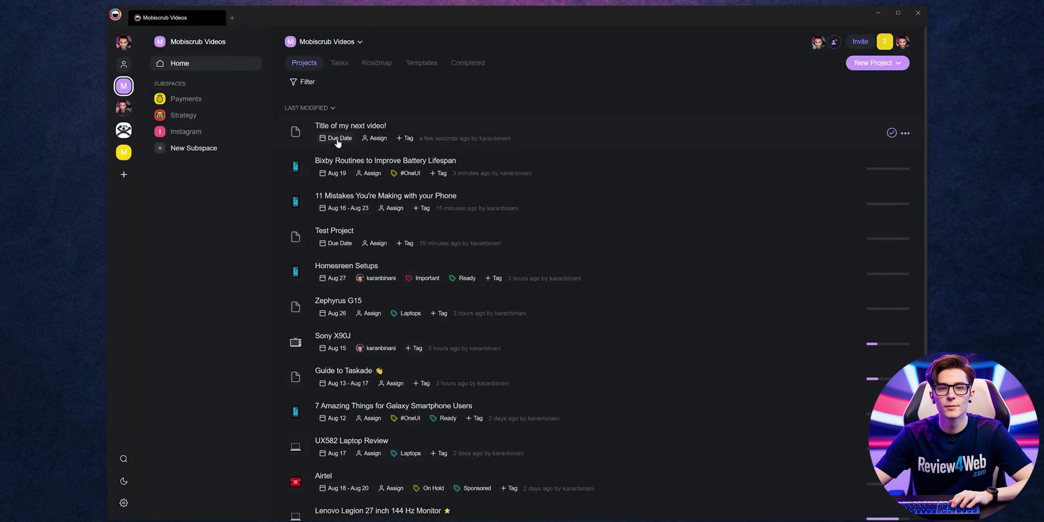